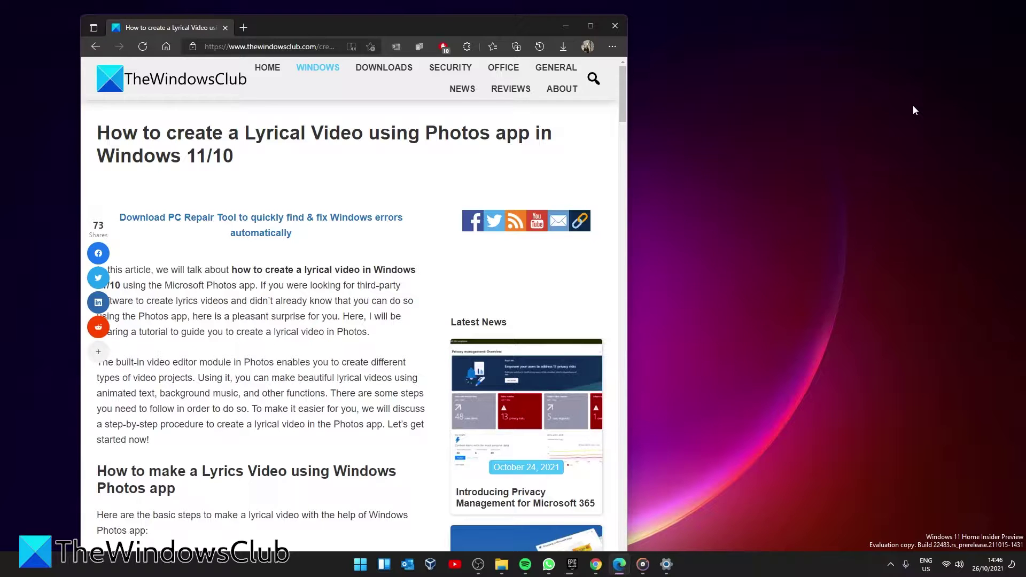
- Minimize the Edge tutorial article and launch Photos from the Start menu's Recent list
click(562, 25)
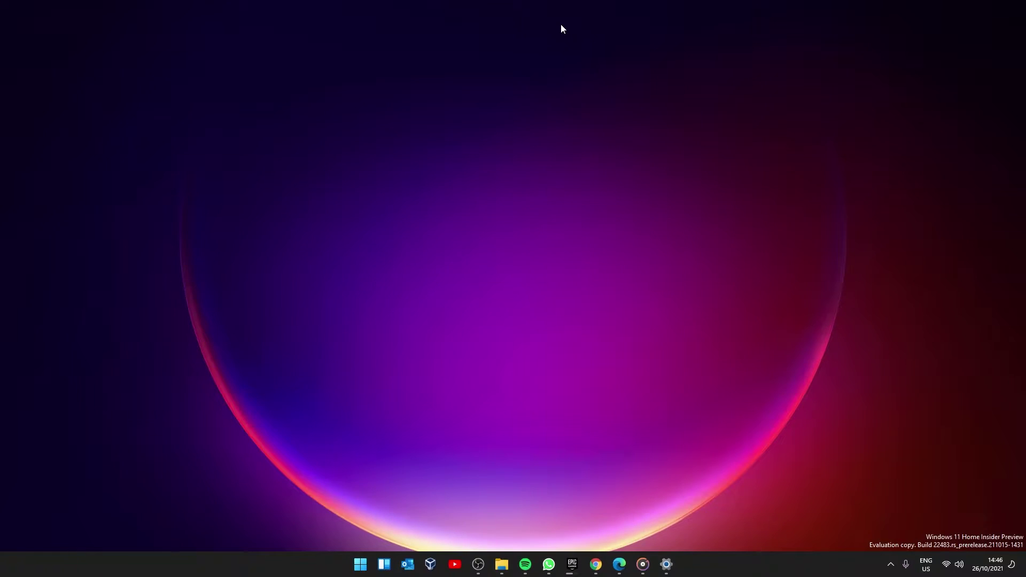
click(361, 565)
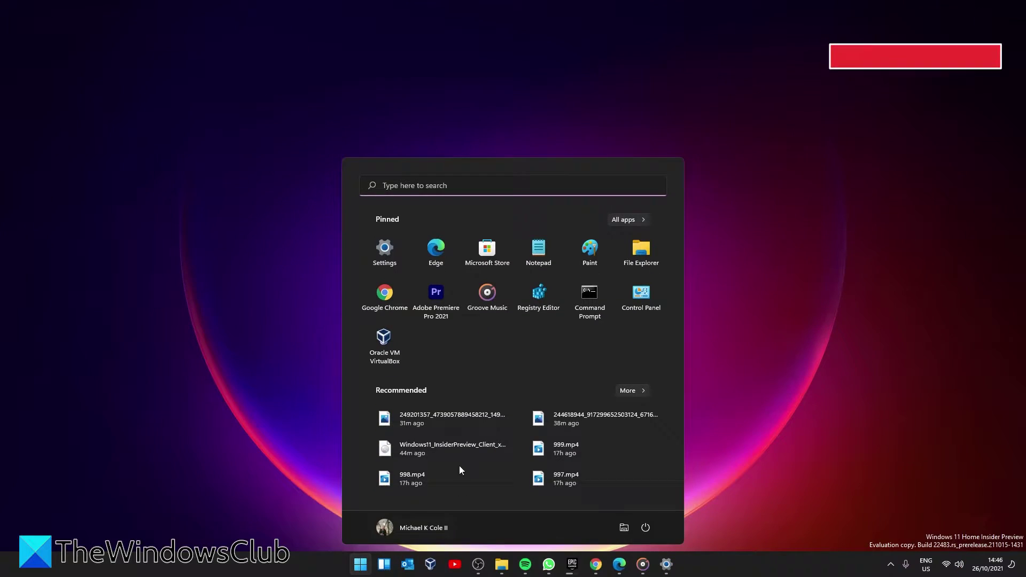
click(413, 187)
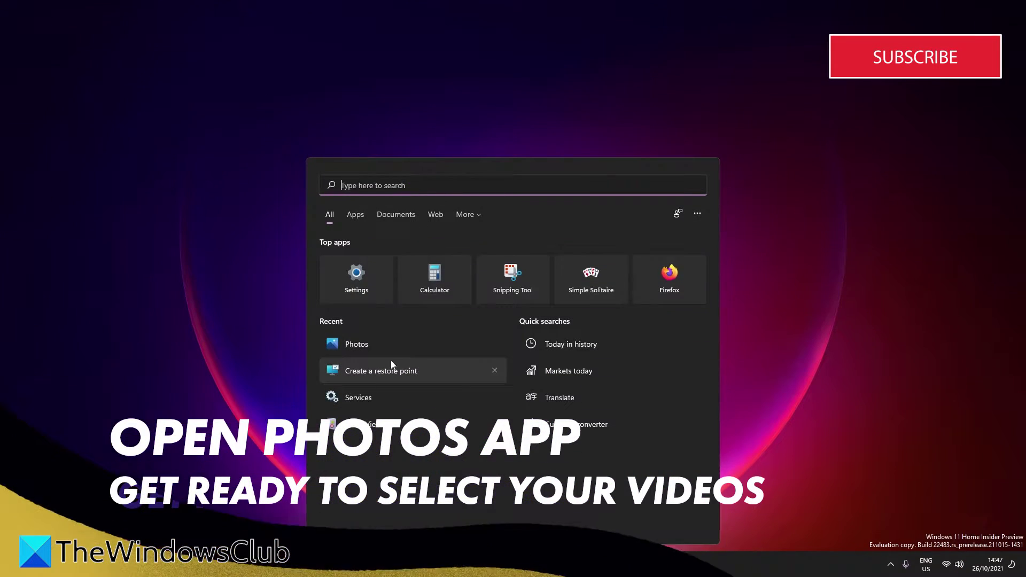
click(392, 345)
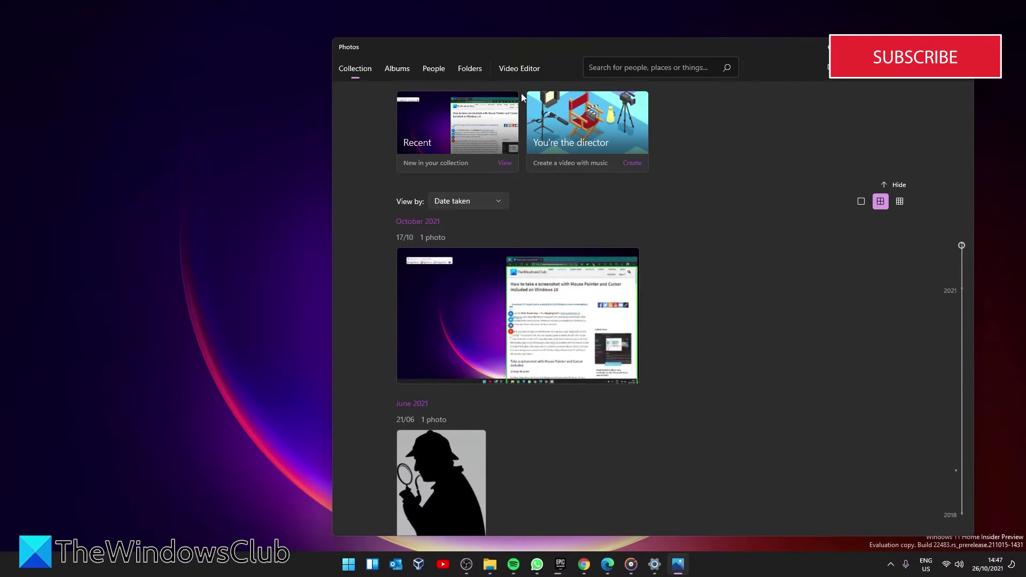
- Create a new video project in the Video Editor titled 'larelle one'
click(521, 71)
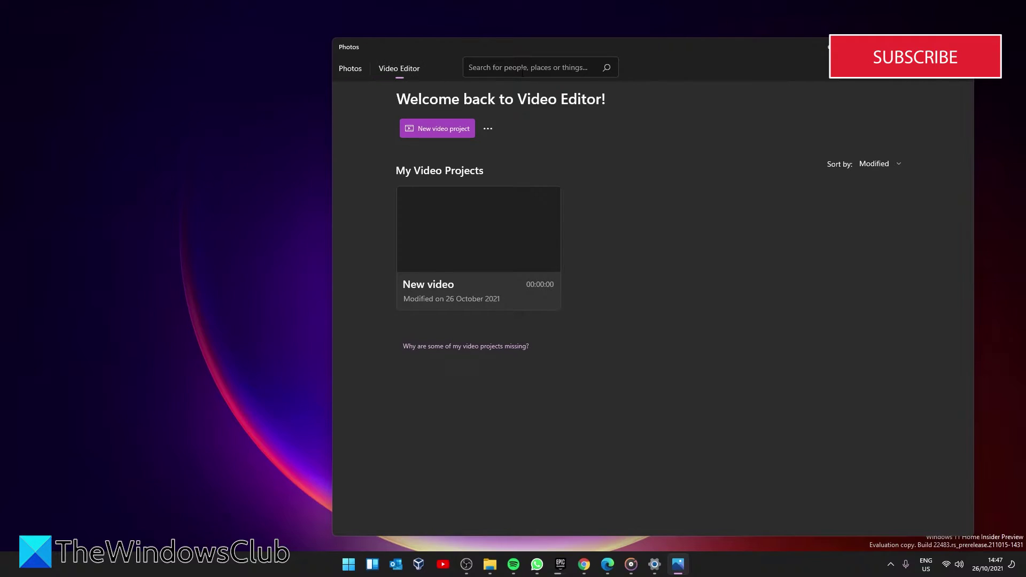
click(457, 130)
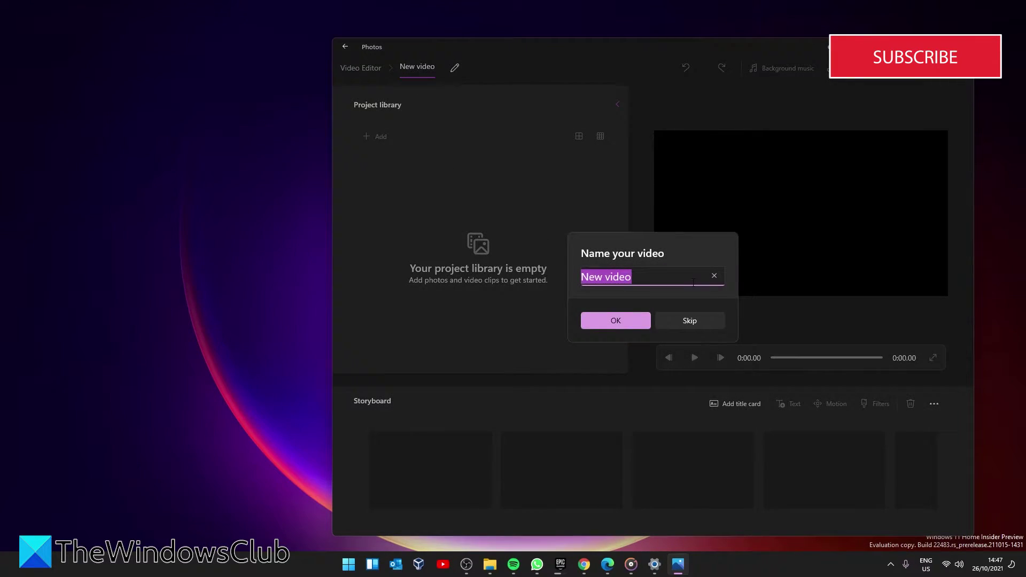
text(larel)
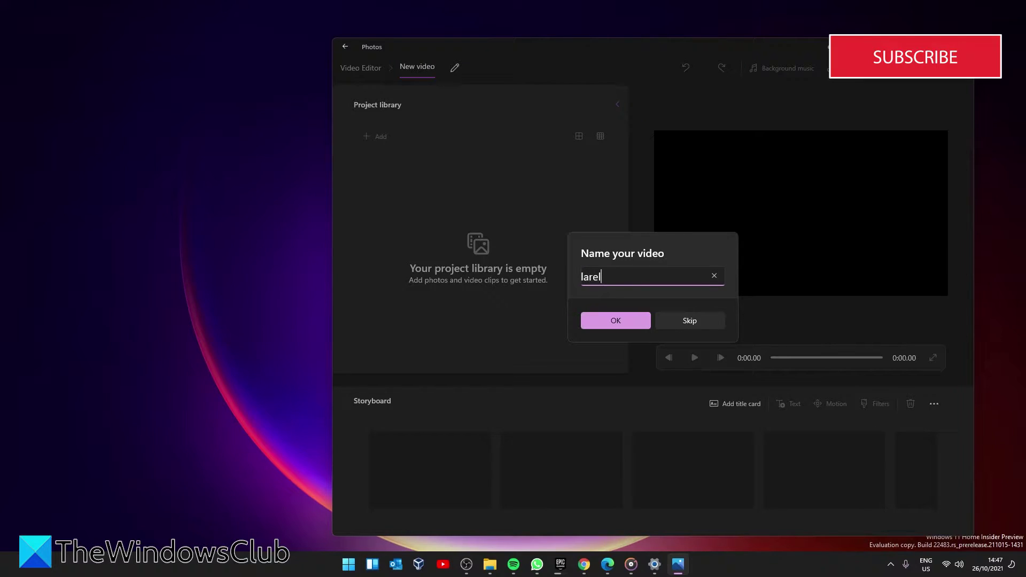
text(le one)
click(606, 319)
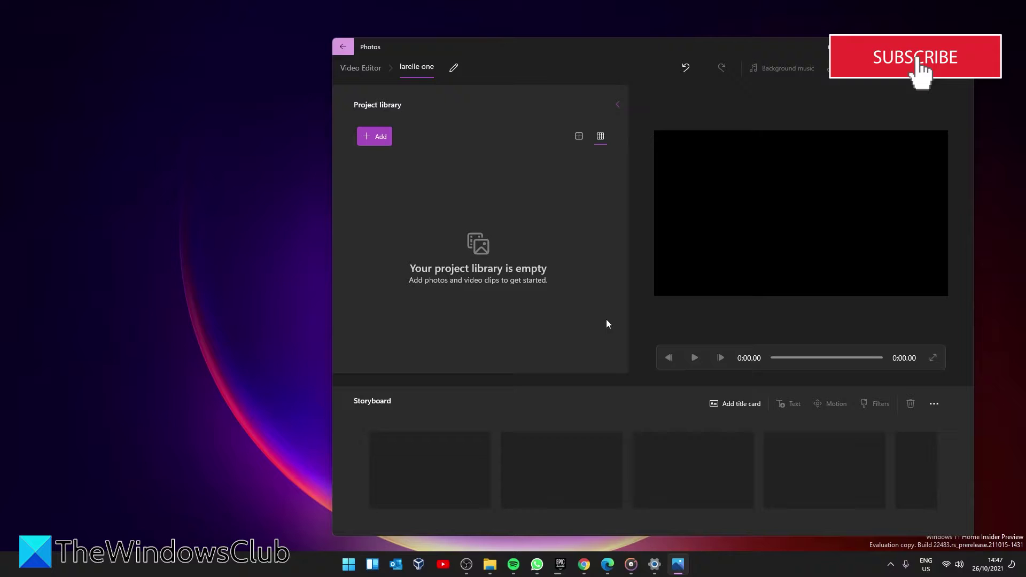
- Browse to the larelle folder on My Book (E:) and select the first photo
click(373, 140)
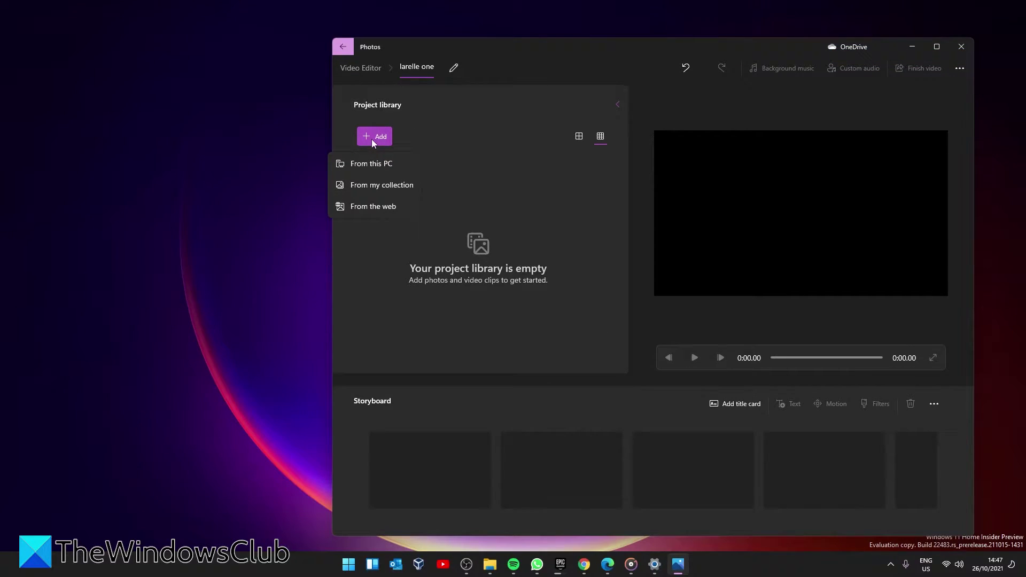
click(372, 163)
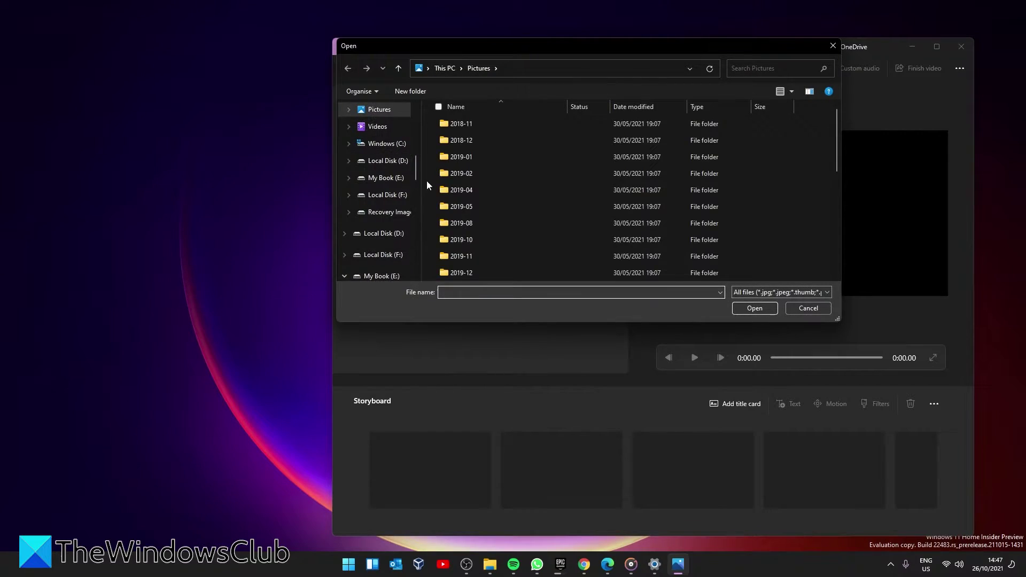
scroll(416, 156, up, 2)
drag(416, 155, 422, 220)
click(387, 194)
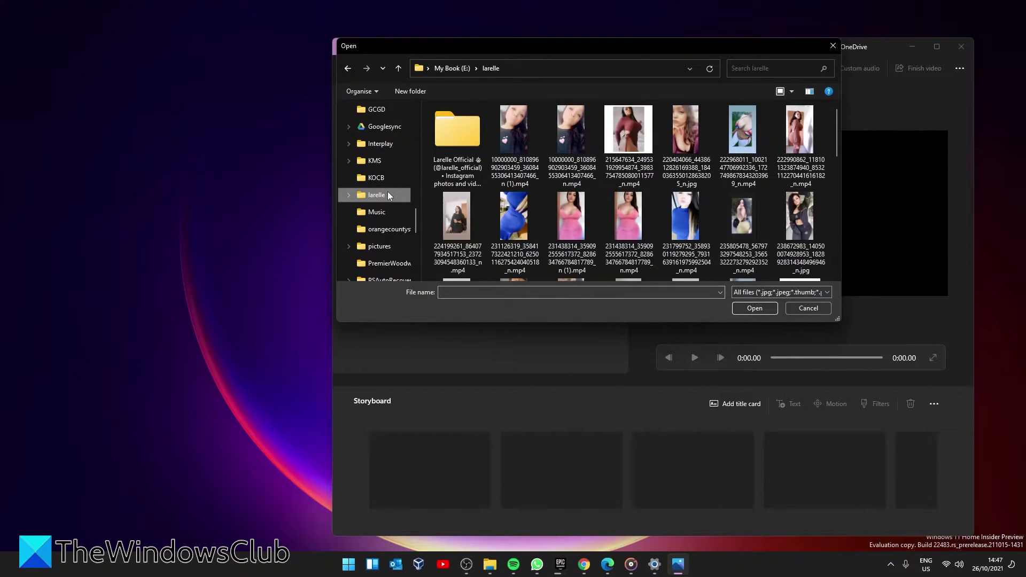
click(675, 149)
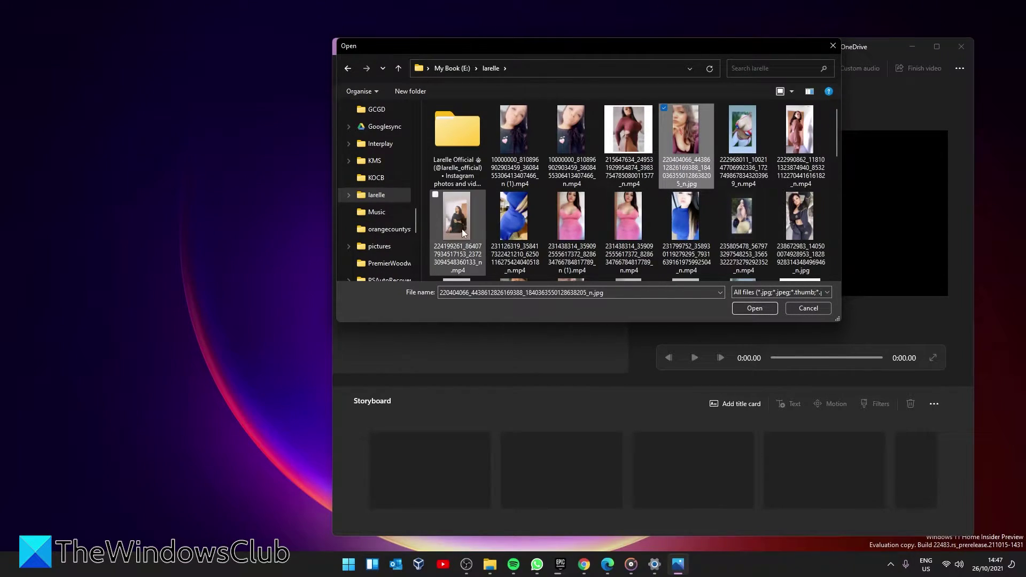
- Also select the pink outfit clip, purple outfit photo, My Post (7).jpg and two 2021-08-25 screenshots
scroll(749, 213, down, 1)
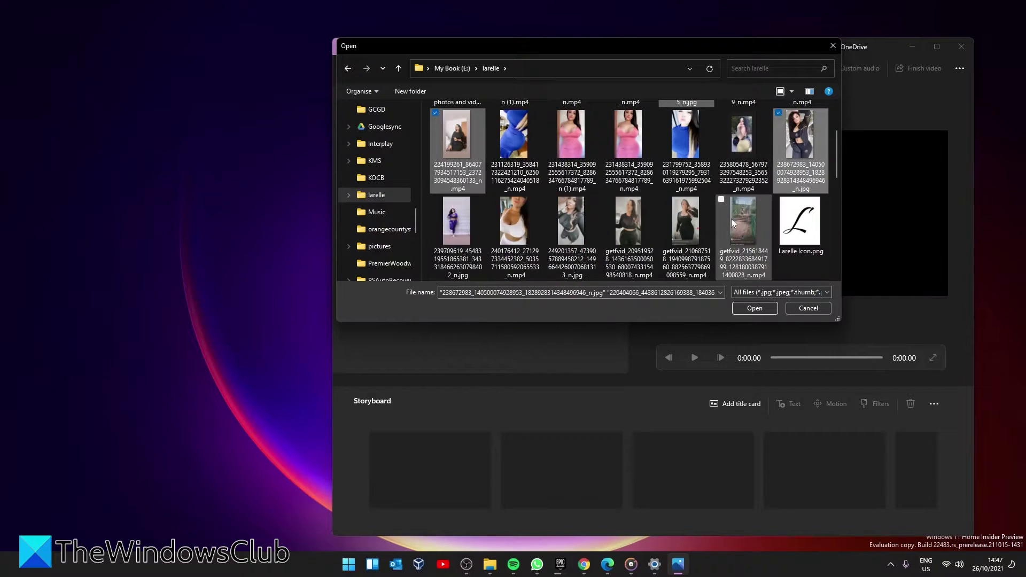
click(546, 190)
click(436, 200)
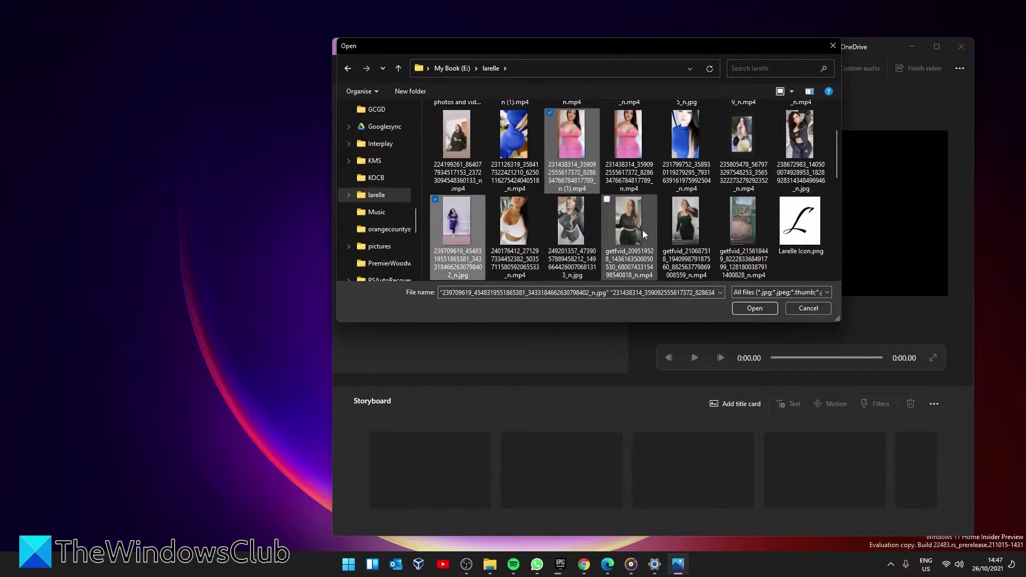
scroll(614, 224, down, 1)
click(492, 208)
click(548, 208)
click(664, 210)
scroll(665, 216, down, 1)
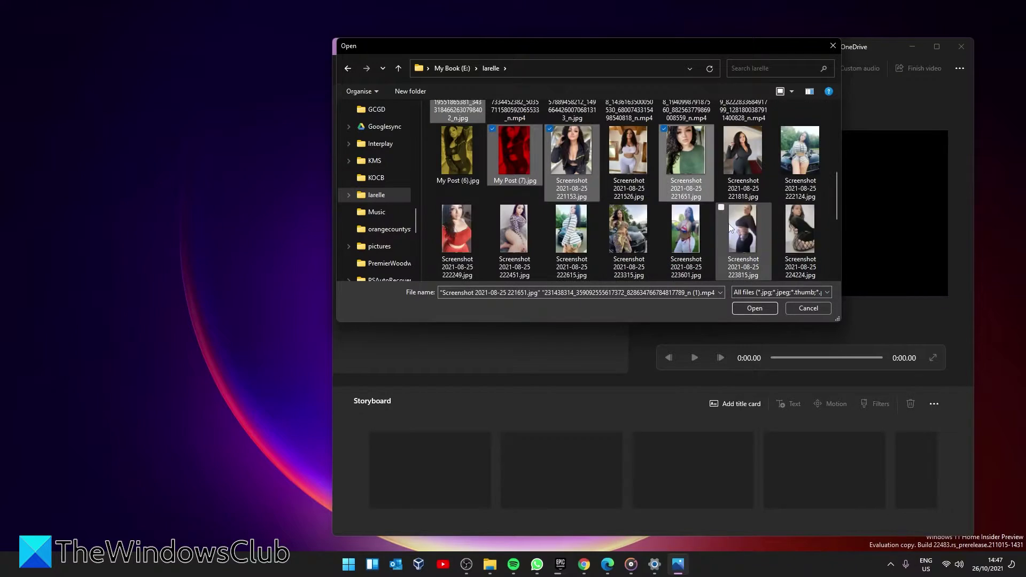
scroll(734, 246, down, 1)
scroll(734, 246, down, 1)
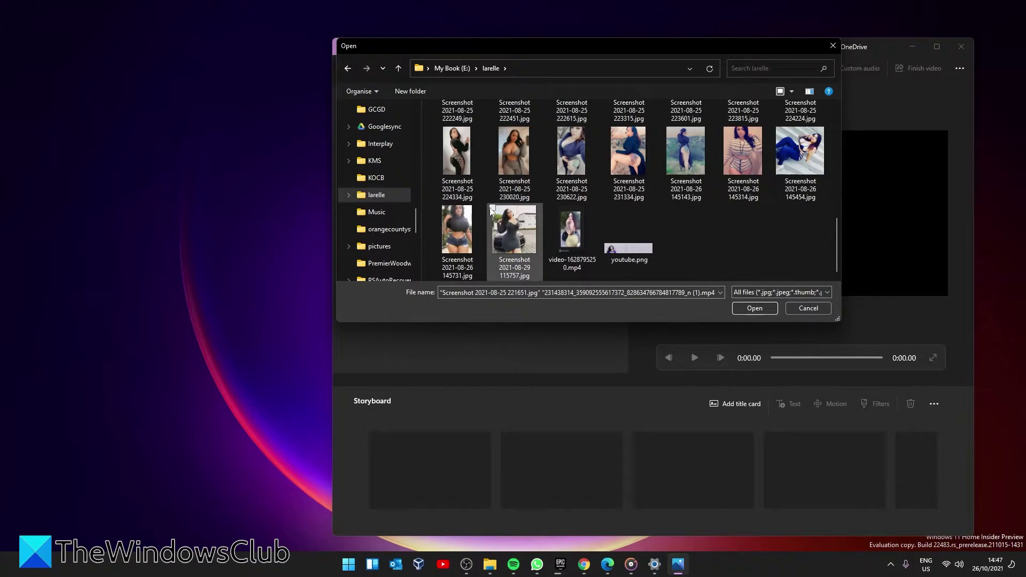
click(447, 213)
scroll(649, 242, up, 2)
click(445, 190)
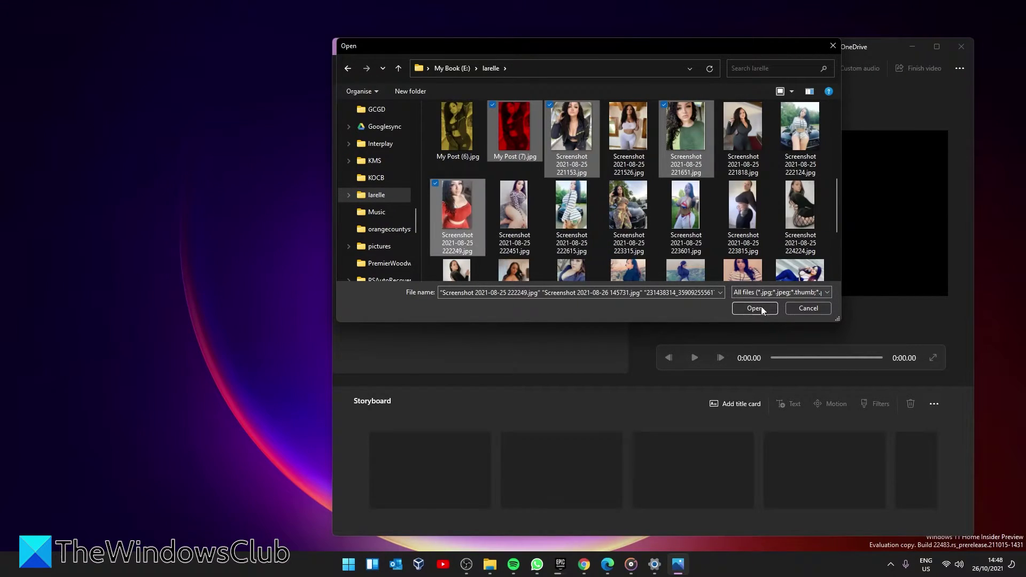
click(758, 308)
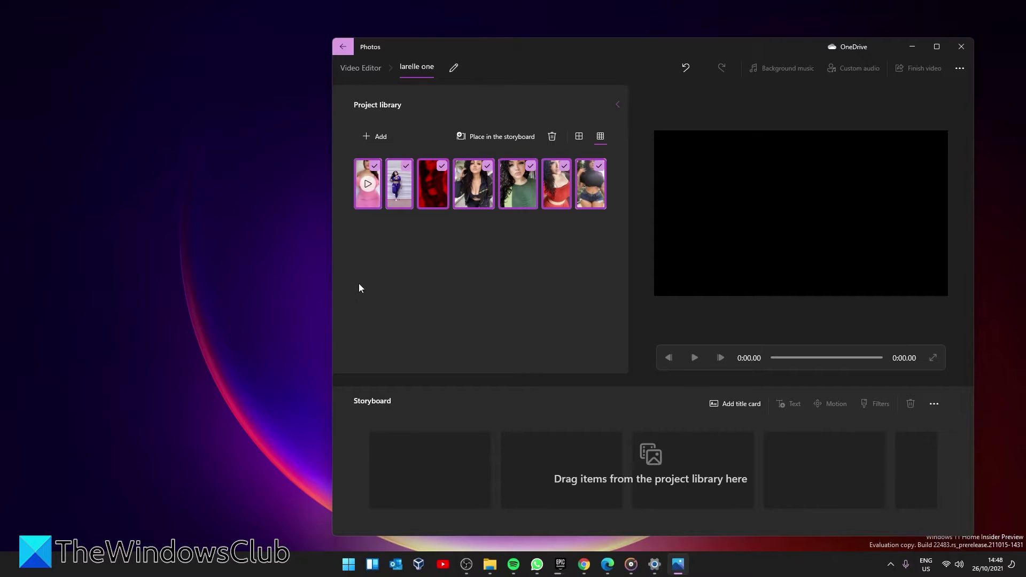
- Drag the checked library items onto the storyboard and remove the opening video clip
drag(365, 199, 877, 487)
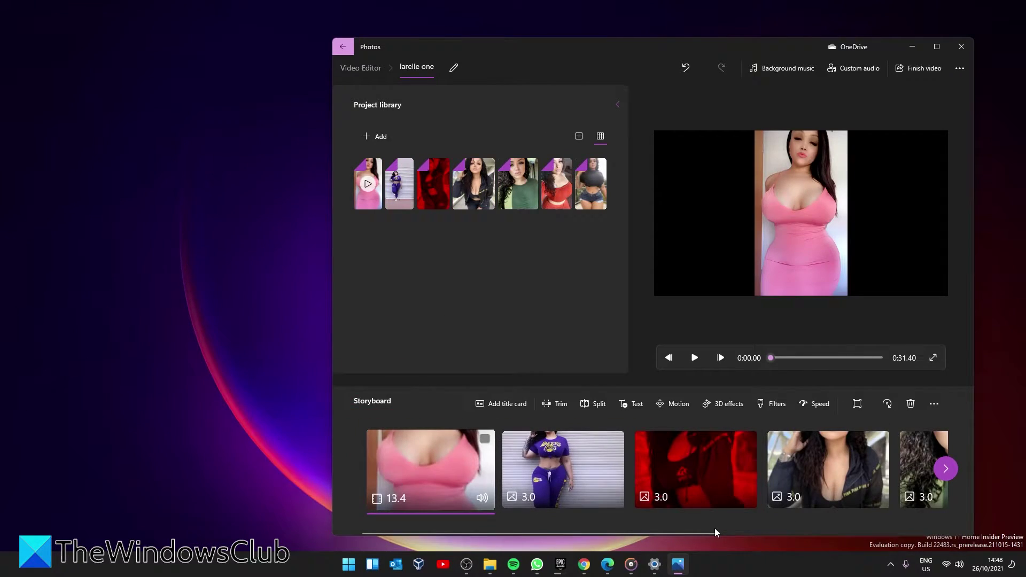
right_click(445, 475)
click(474, 442)
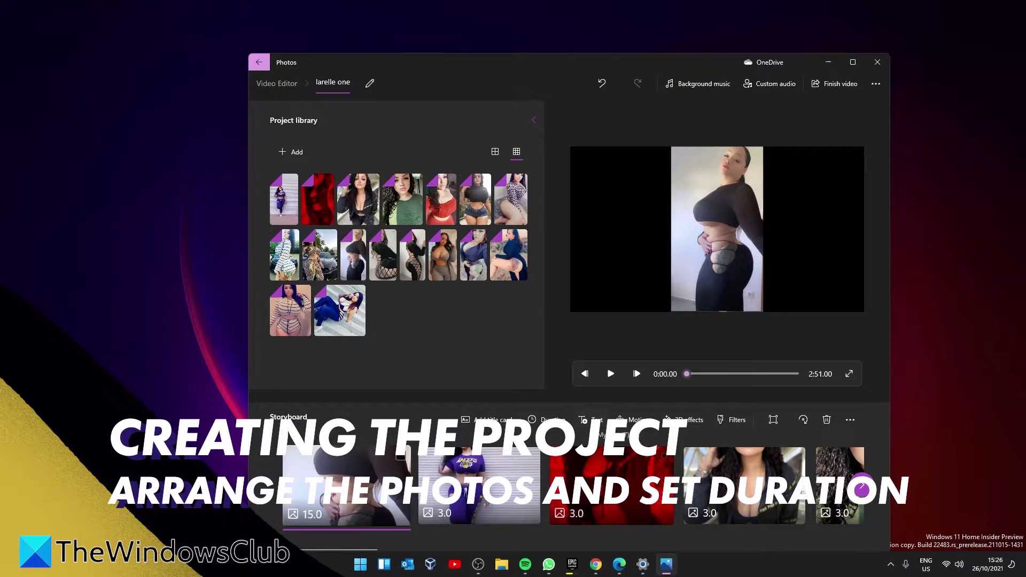
- Set the first storyboard photo's display duration to 15 seconds
click(357, 485)
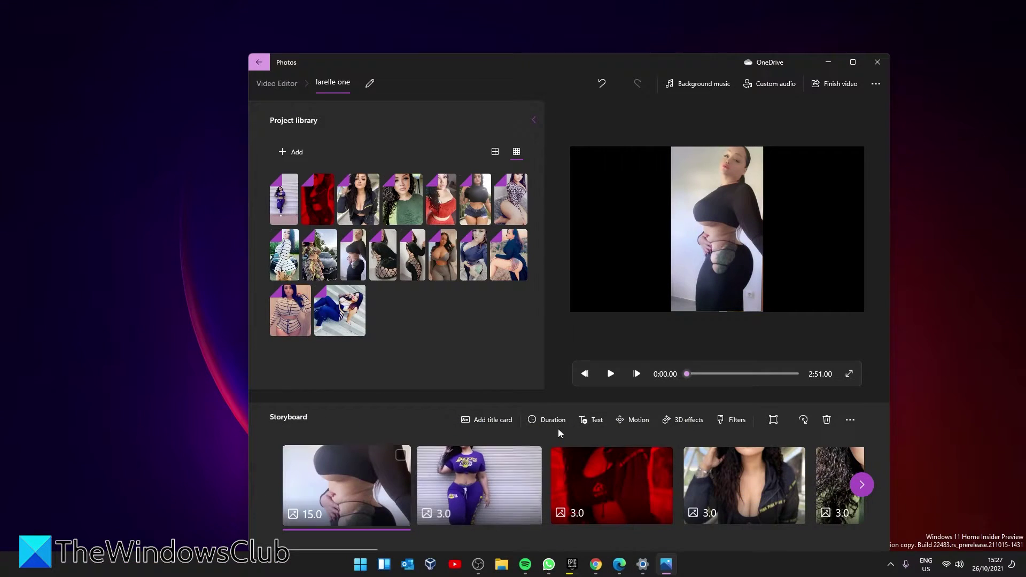
click(557, 422)
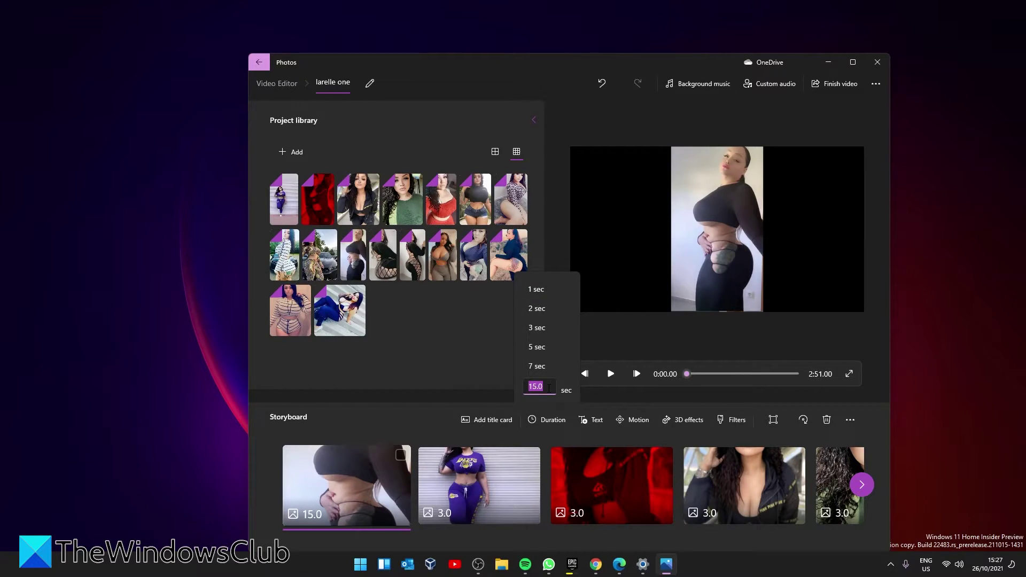
click(467, 354)
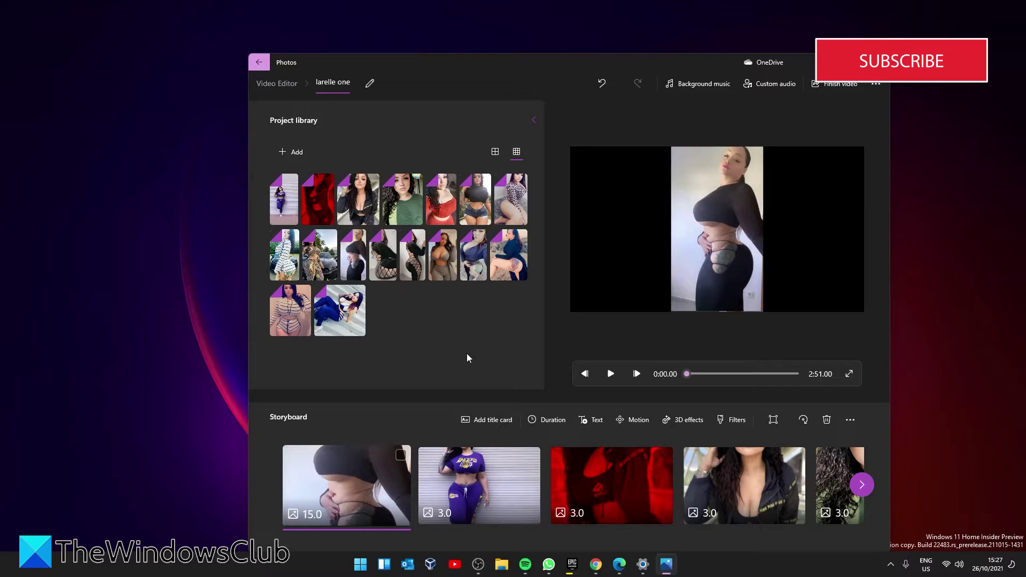
- Add the 'These Boots Are Made For Walking' mp3 from Downloads as custom audio
click(786, 86)
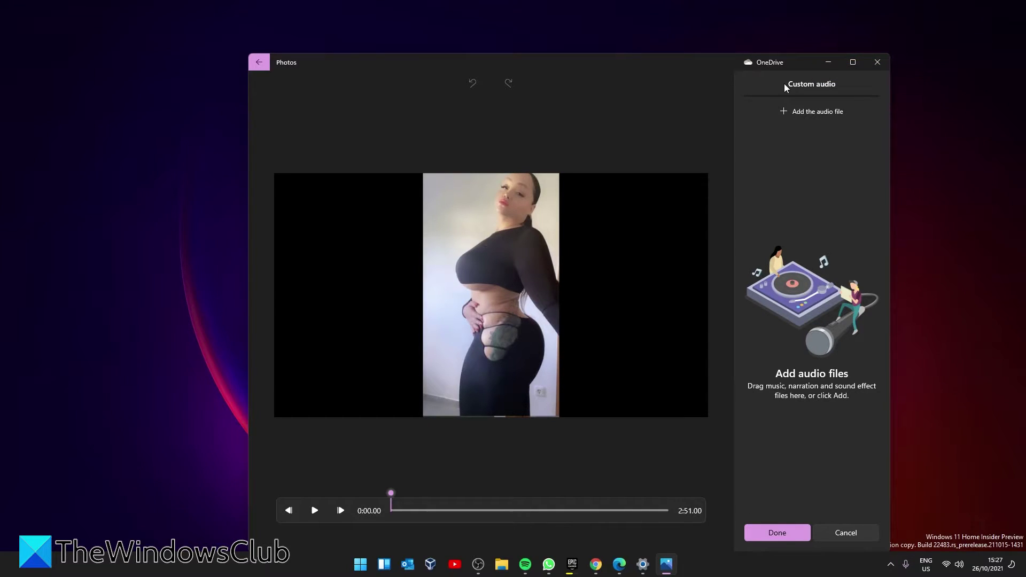
click(815, 117)
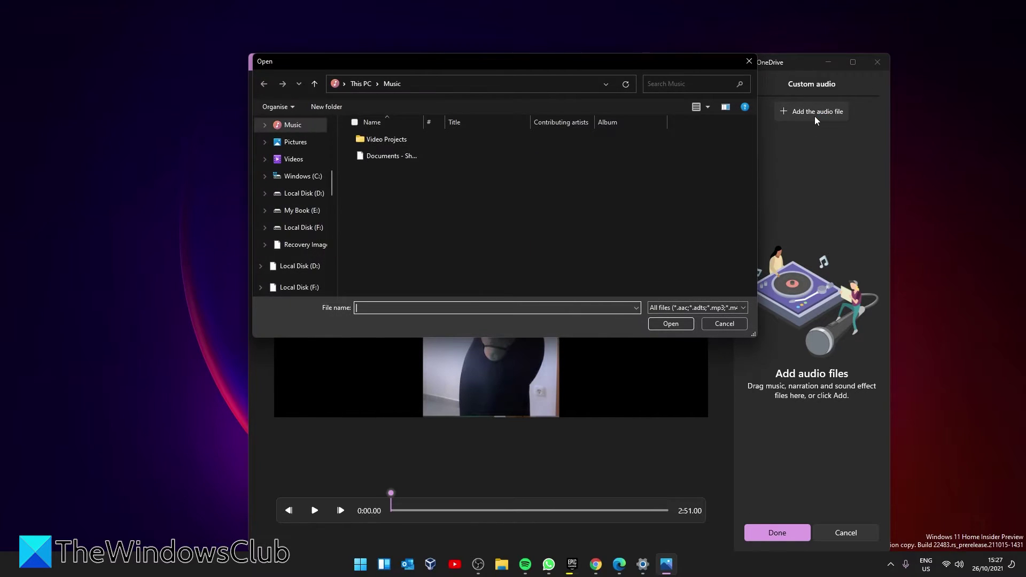
drag(328, 192, 335, 140)
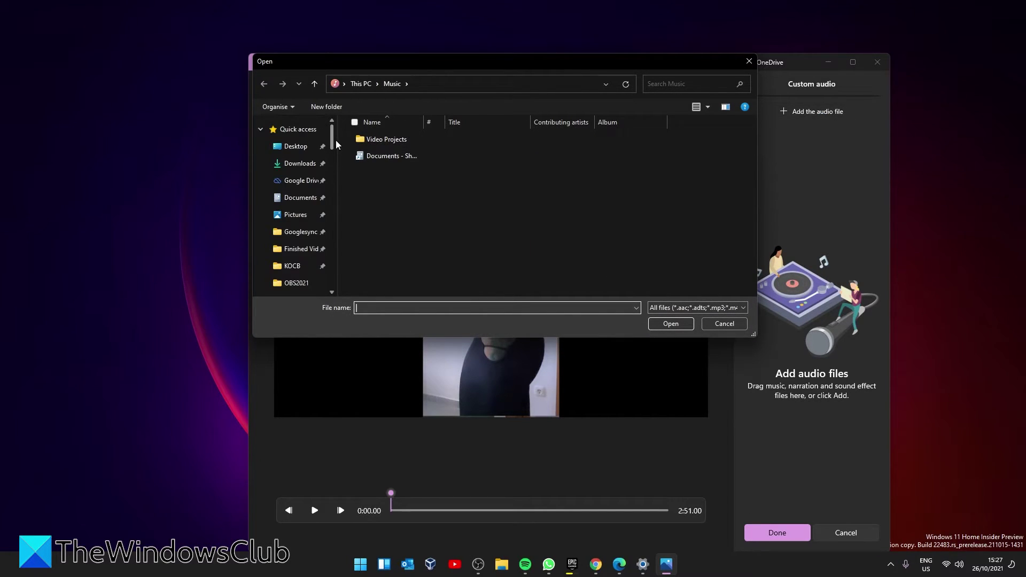
click(295, 167)
click(374, 155)
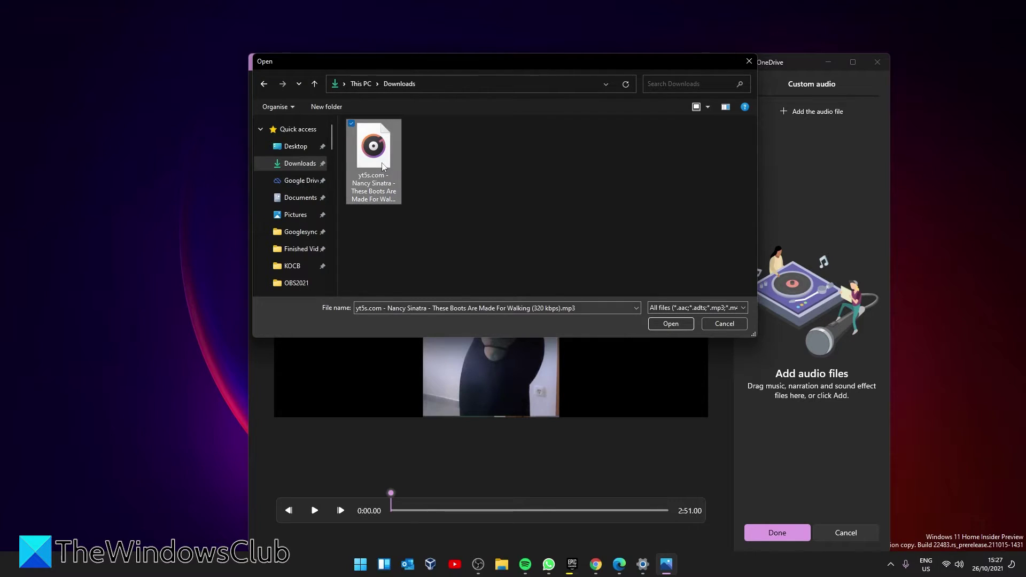
click(660, 325)
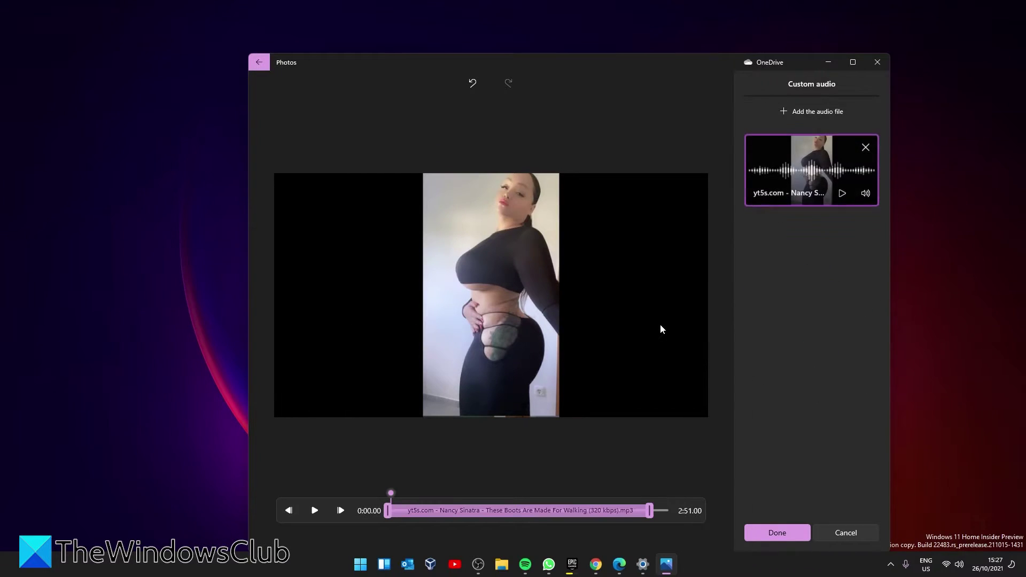
click(785, 532)
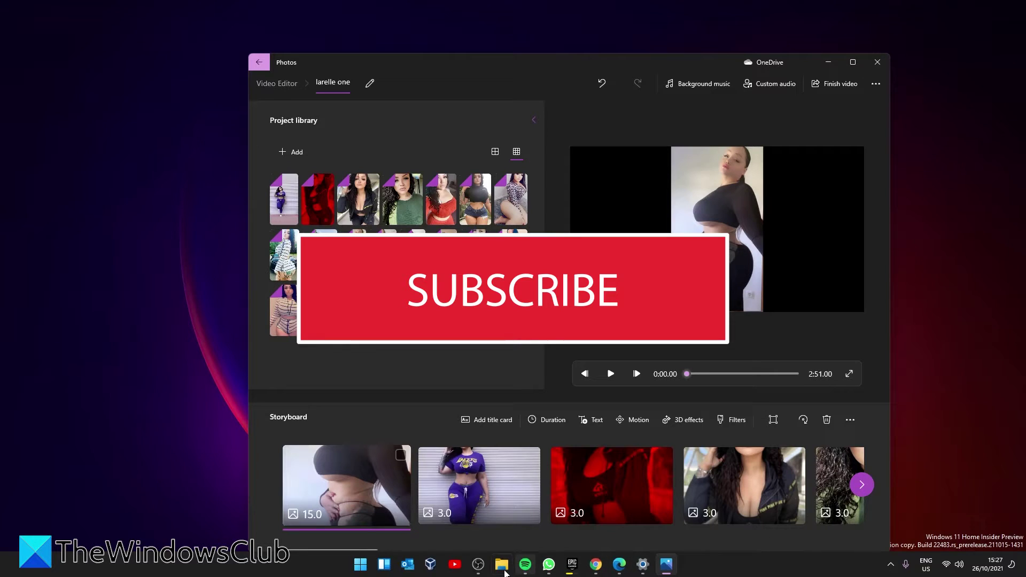
- Add a JOY-style text caption to the first clip by pasting the copied lyric lines
click(387, 462)
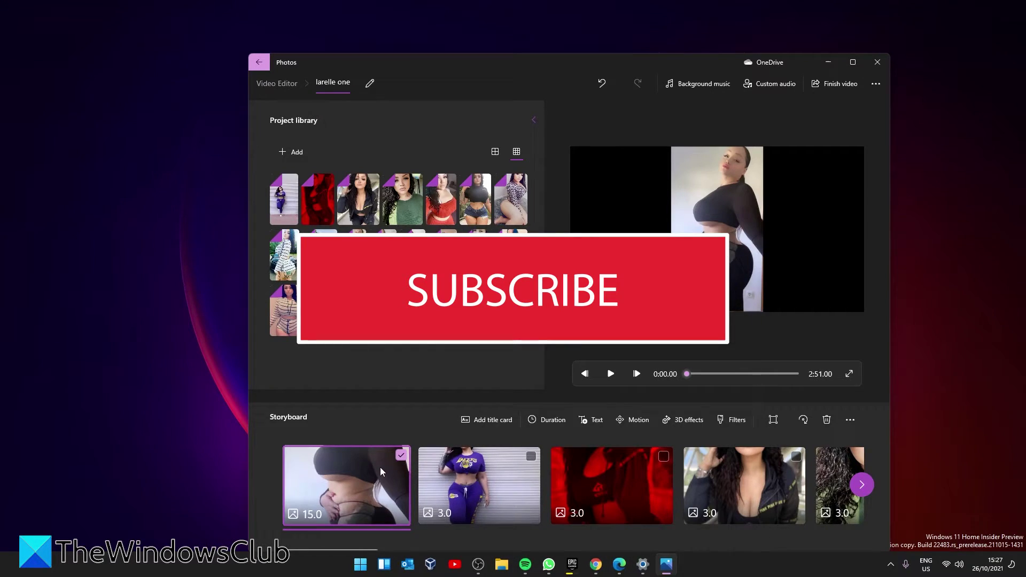
click(592, 420)
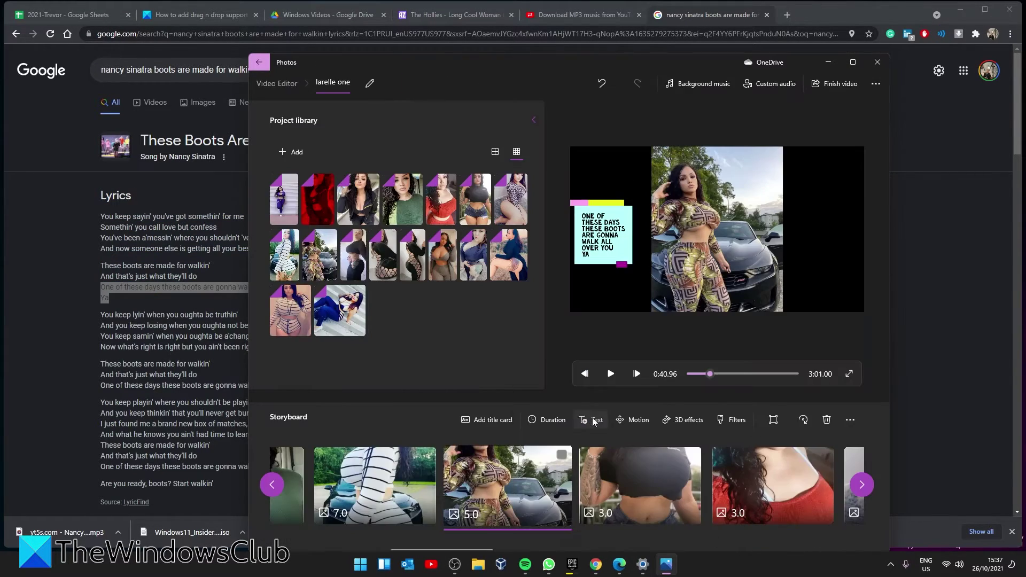
click(595, 421)
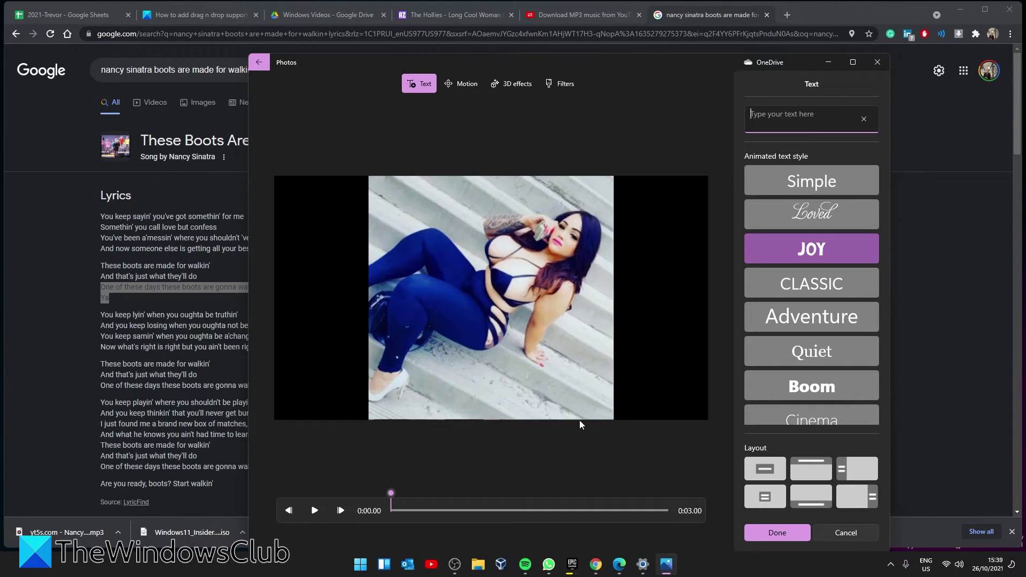
text(These boots are made for walkin' And that's just what they'll do)
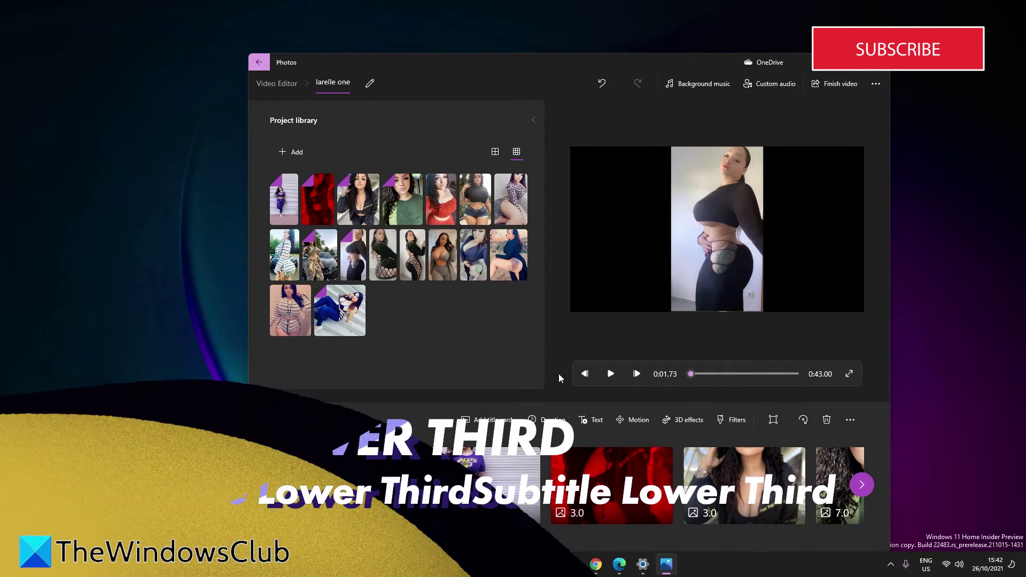
- Export the video at High 1080p as larelle one.mp4 into the Downloads folder
click(832, 85)
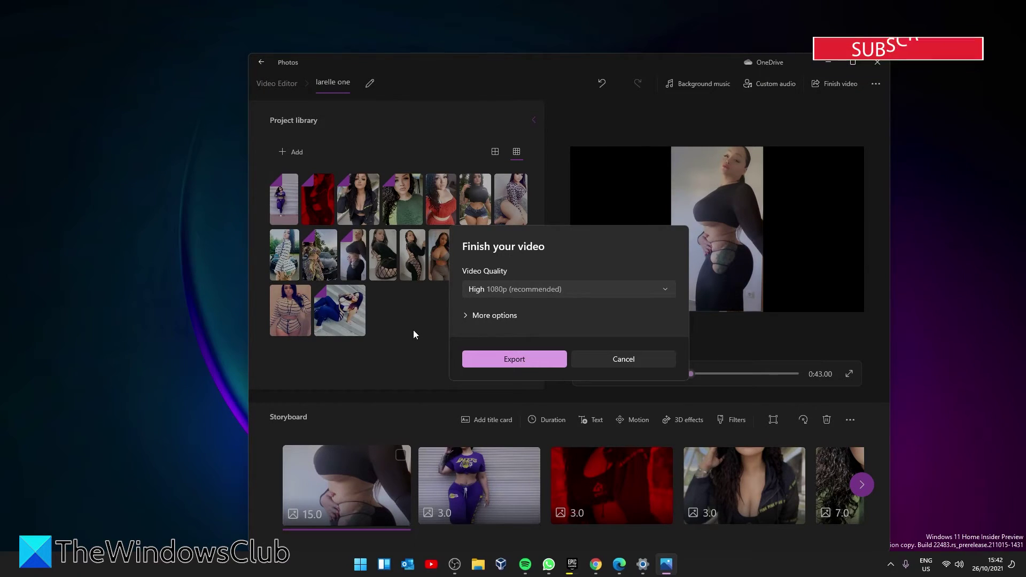
click(503, 316)
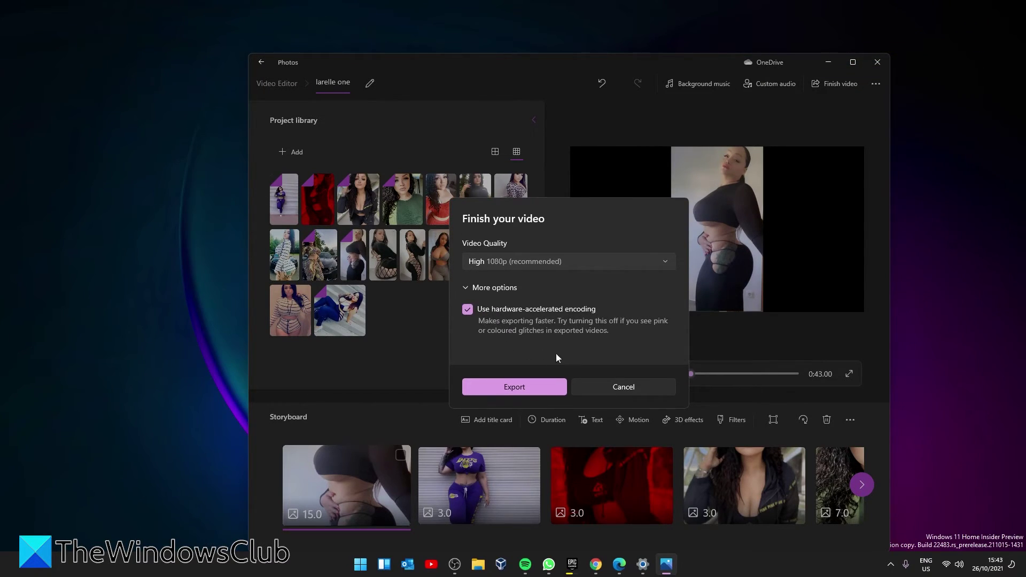
click(517, 387)
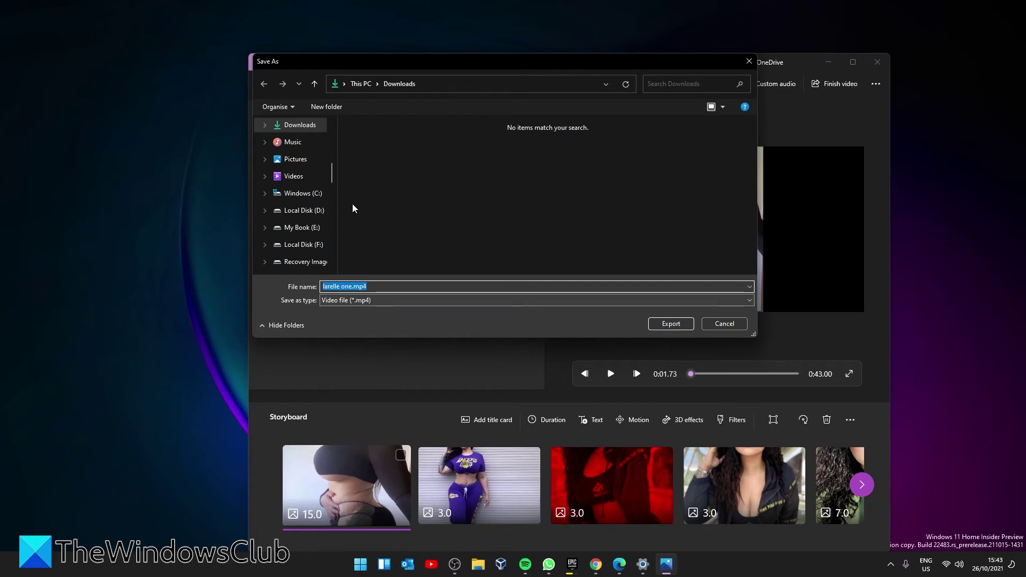
drag(332, 177, 338, 137)
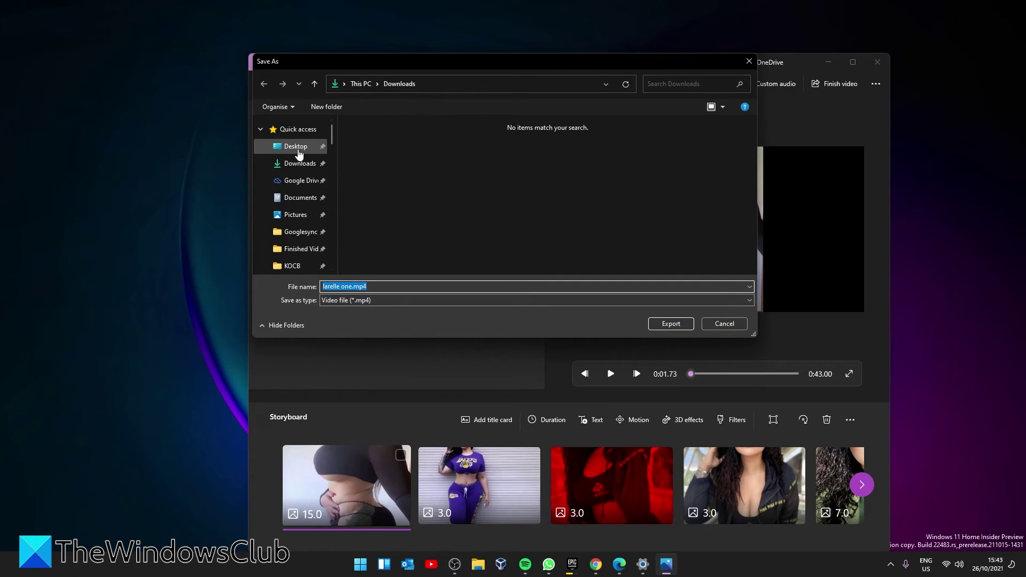
click(299, 152)
click(299, 167)
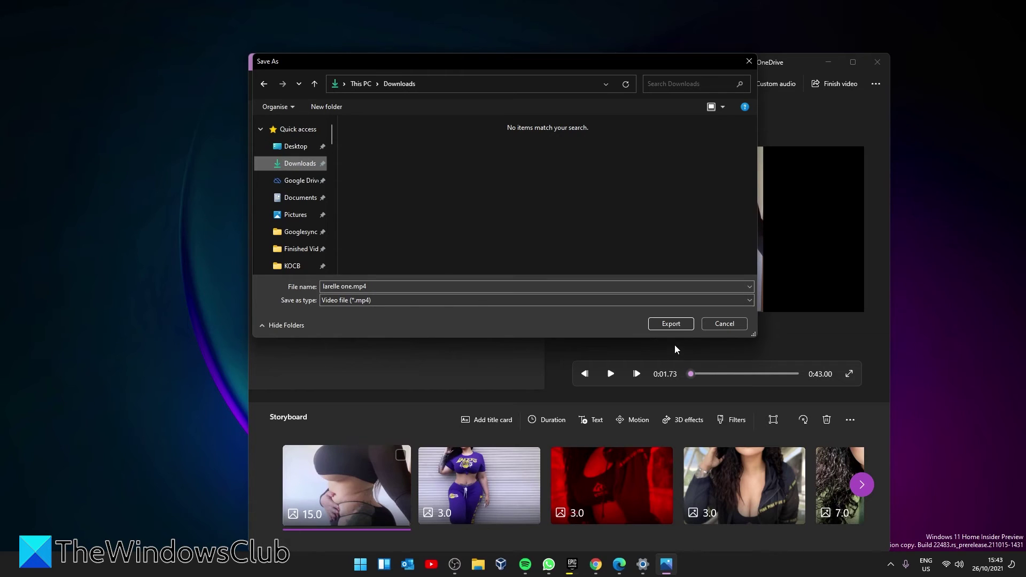
click(672, 323)
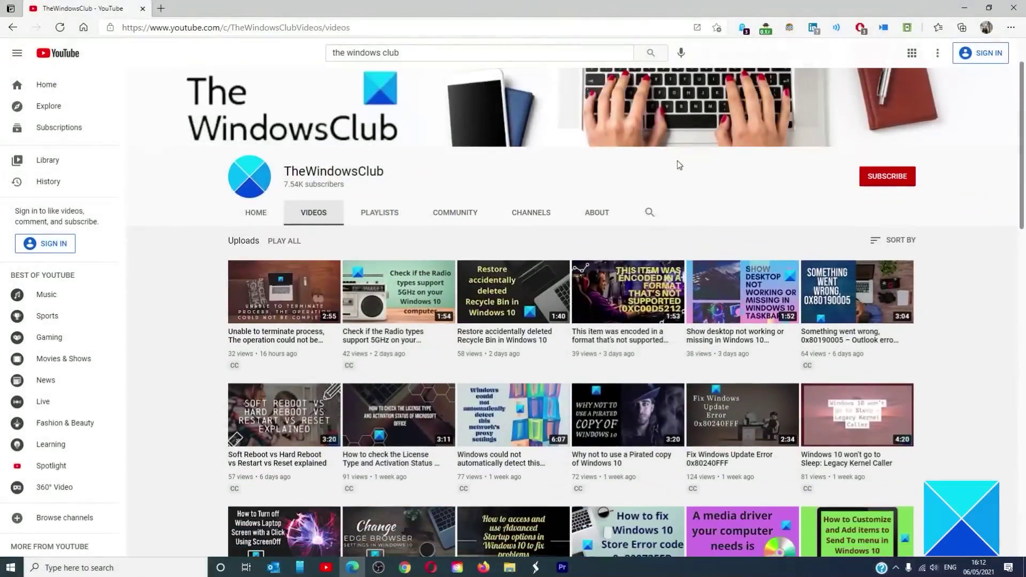
- Scroll through TheWindowsClub channel's list of uploaded tutorial videos
scroll(678, 160, down, 6)
scroll(678, 166, down, 10)
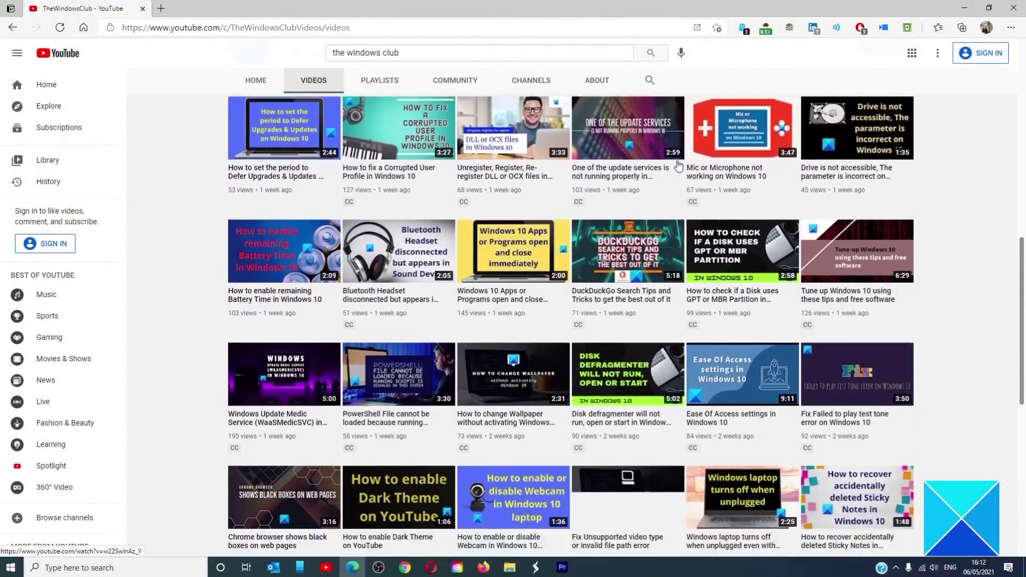
scroll(677, 166, up, 10)
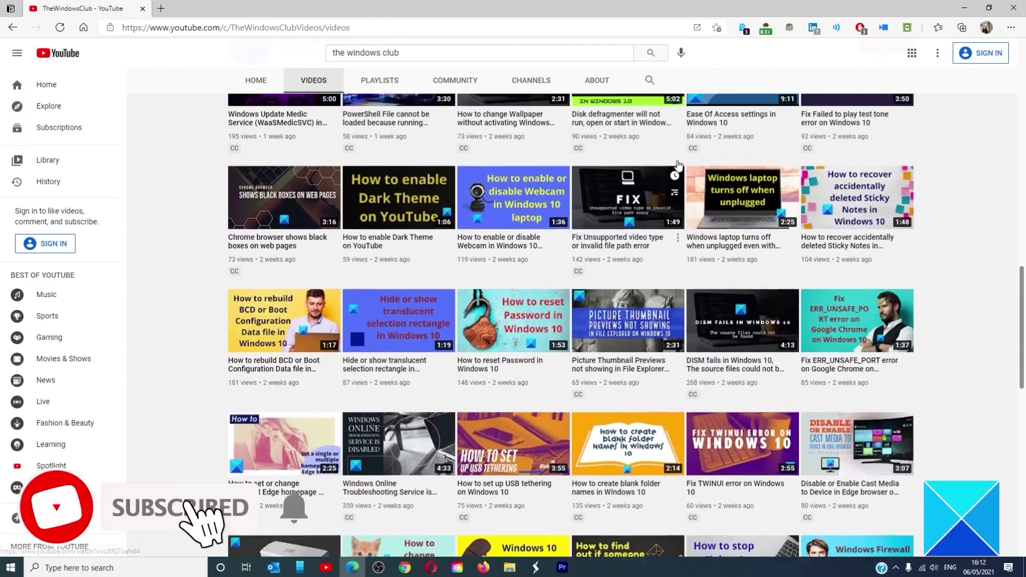
scroll(678, 163, up, 6)
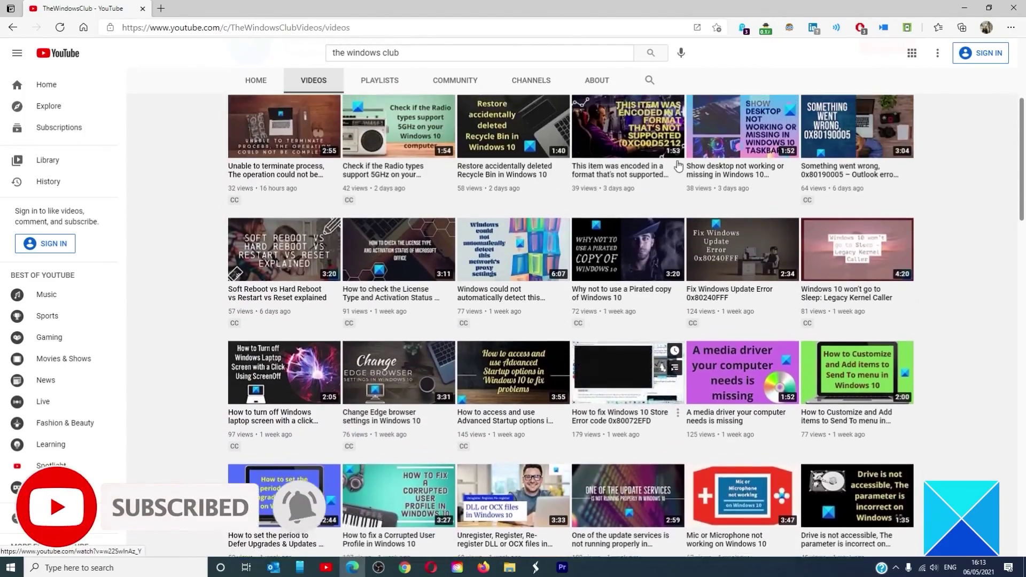